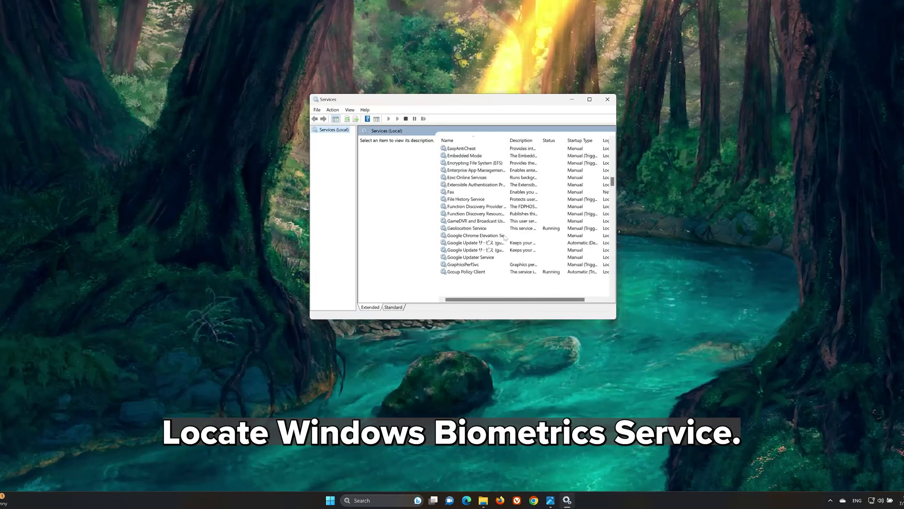
# Find Windows Biometric Service in the list of services and open its properties
pyautogui.scroll(-20, 504, 238)
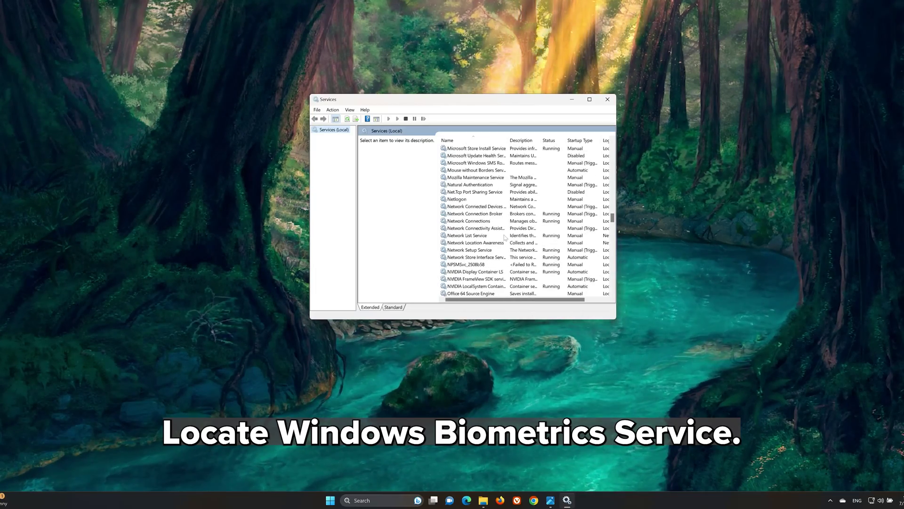
pyautogui.scroll(-8, 505, 238)
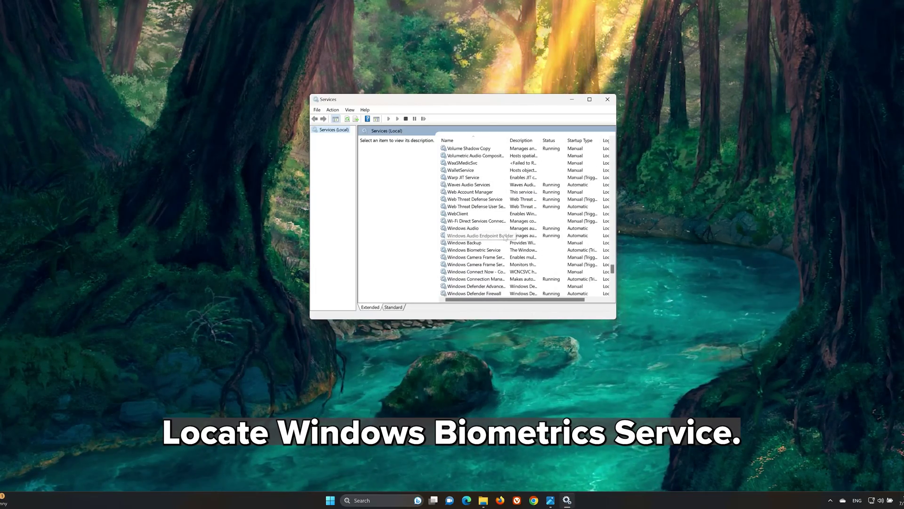
pyautogui.click(492, 249)
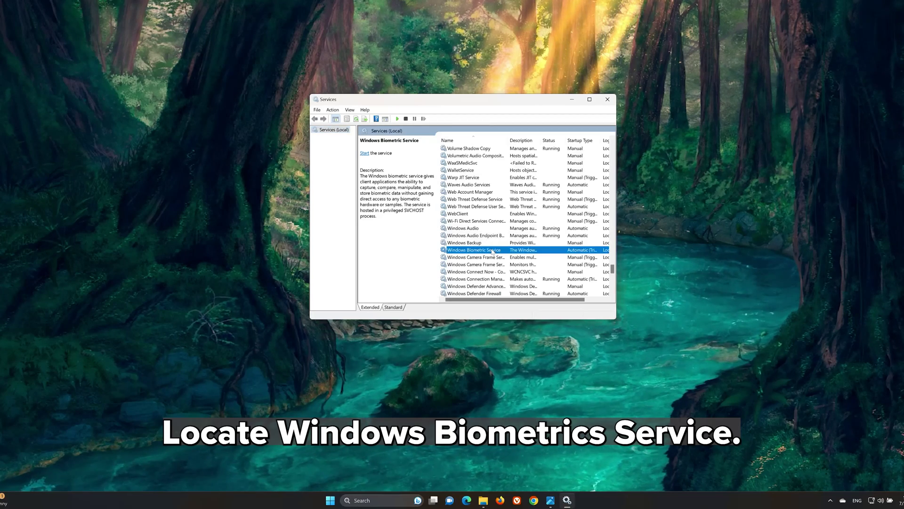
pyautogui.scroll(-2, 490, 212)
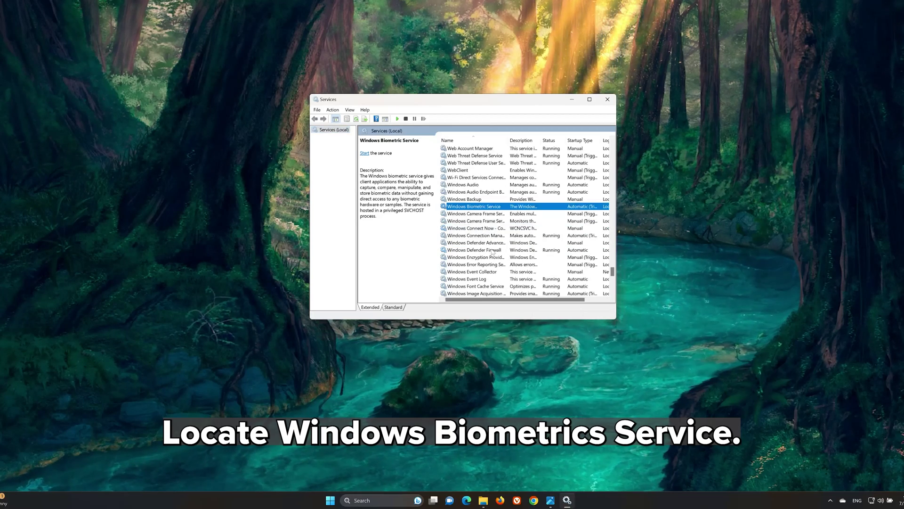
pyautogui.rightClick(475, 210)
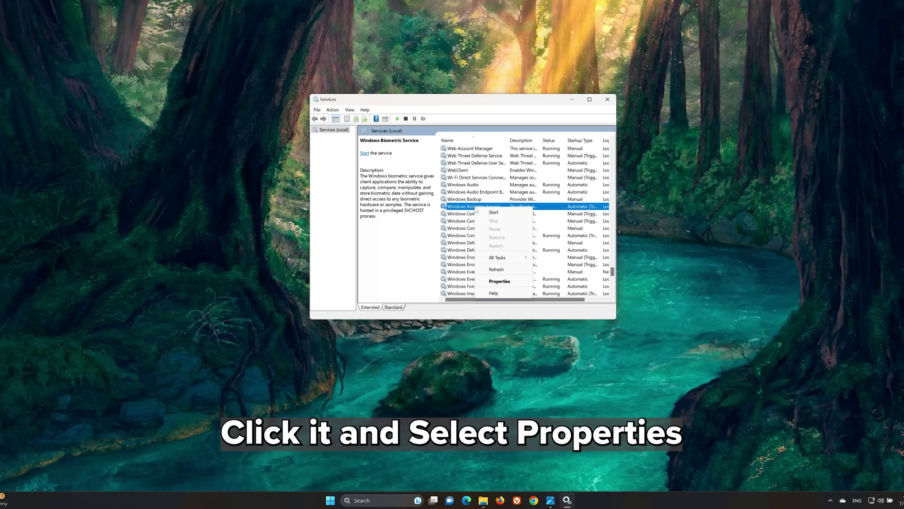
pyautogui.click(498, 281)
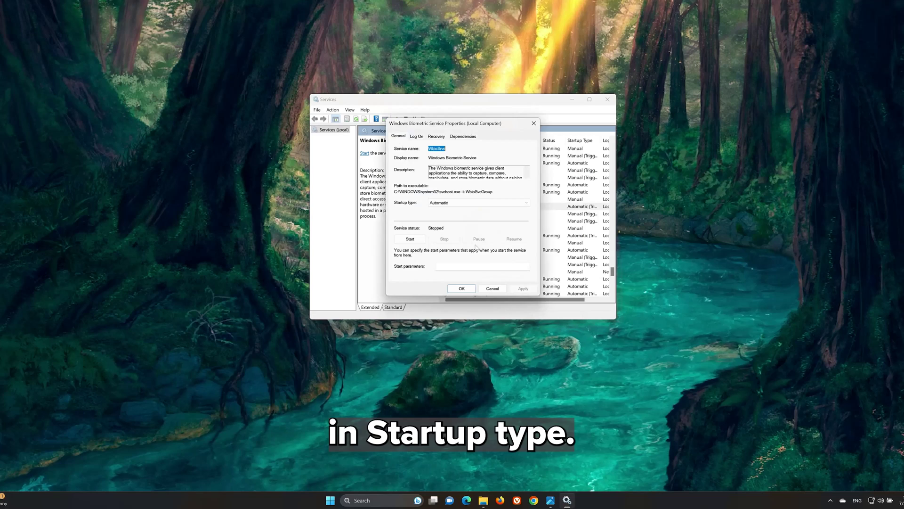
# Set the Windows Biometric Service startup type to Automatic, apply it and close the properties
pyautogui.click(451, 203)
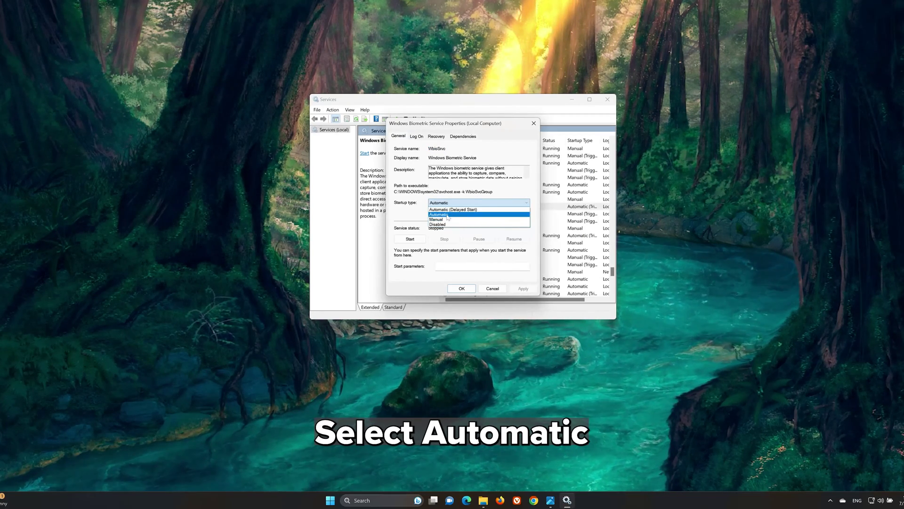
pyautogui.click(448, 216)
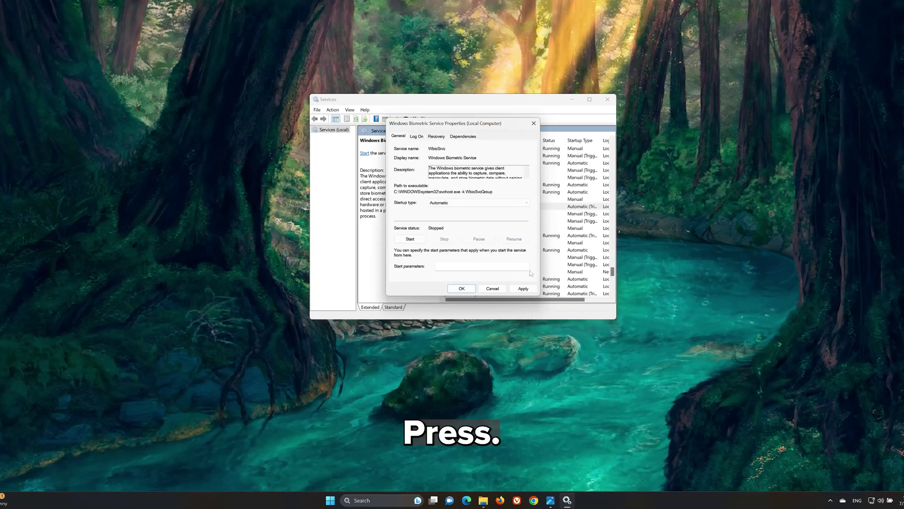
pyautogui.click(514, 289)
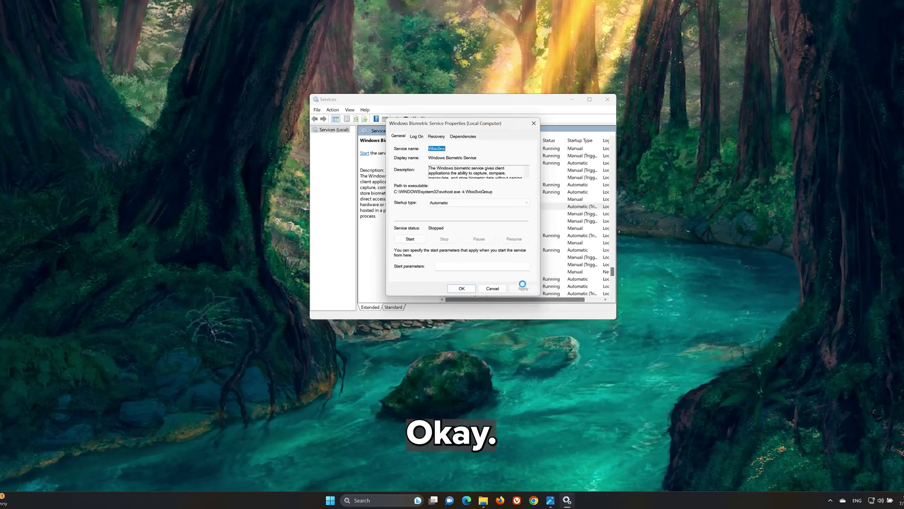
pyautogui.click(462, 288)
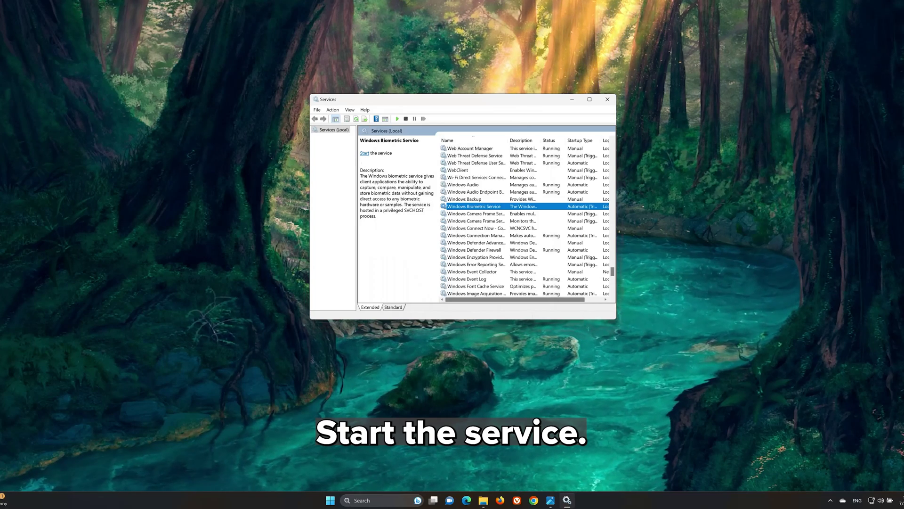
# Start and restart the Windows Biometric Service, and close the Services window
pyautogui.click(364, 154)
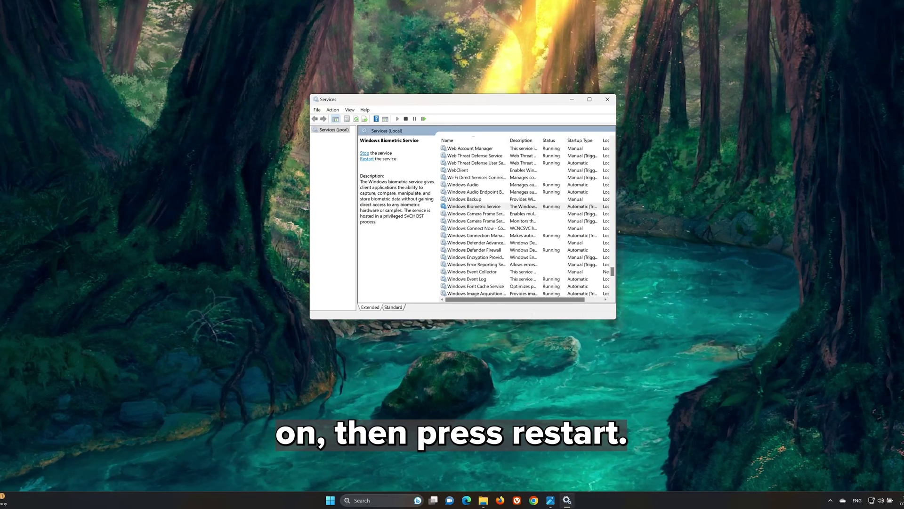
pyautogui.click(367, 158)
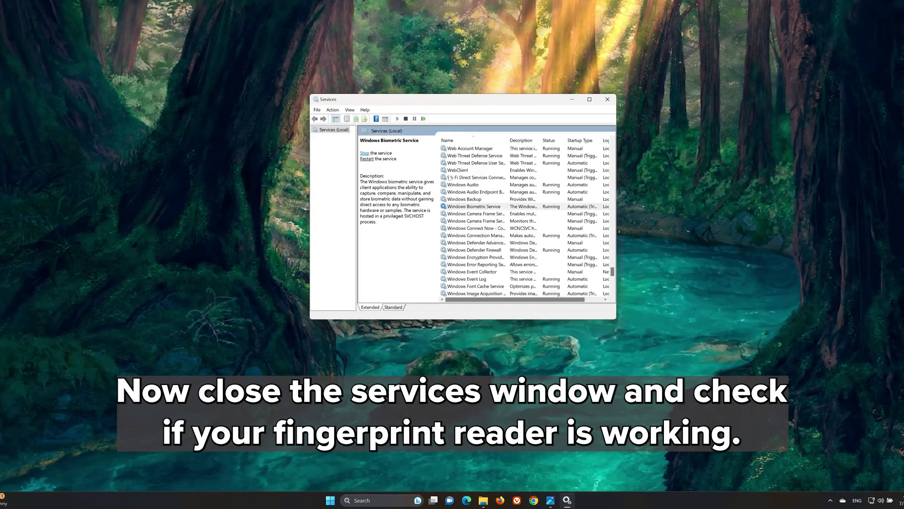
pyautogui.click(608, 101)
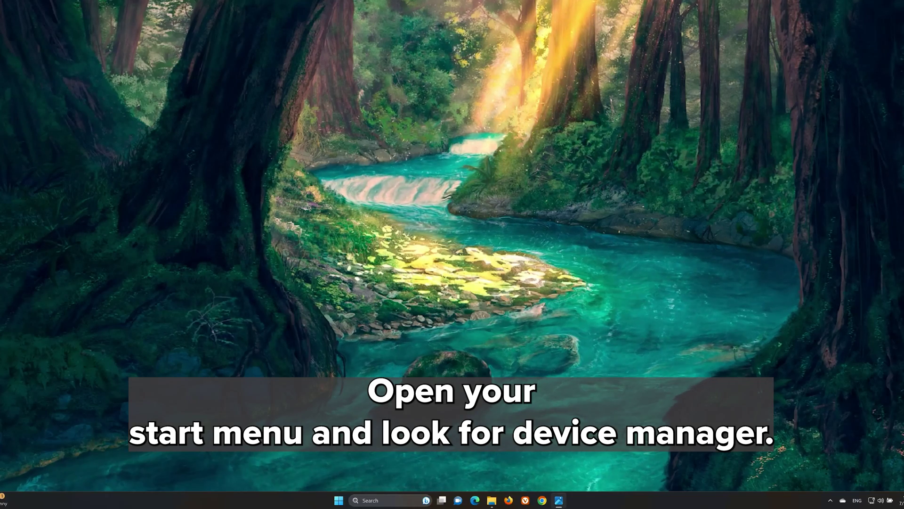
# Search for "device manager", open Device Manager and move its window toward the middle of the desktop
pyautogui.click(337, 505)
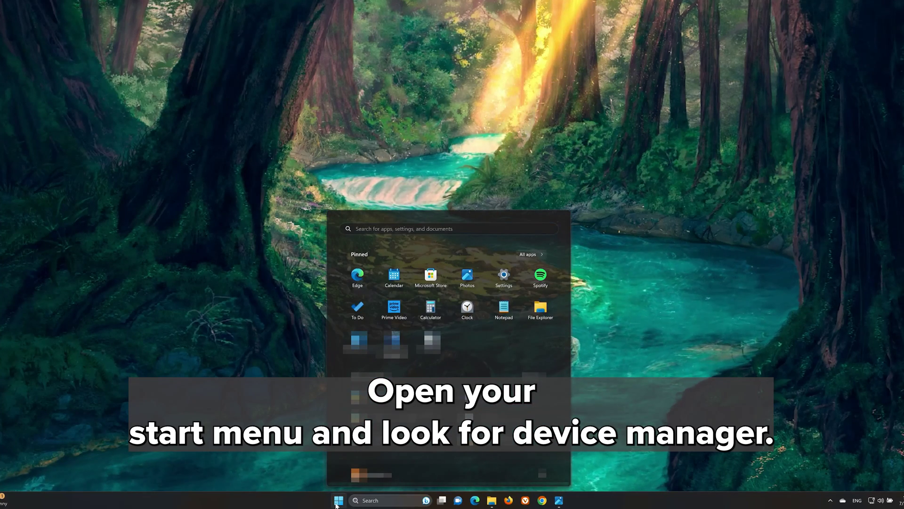
pyautogui.write('device manager')
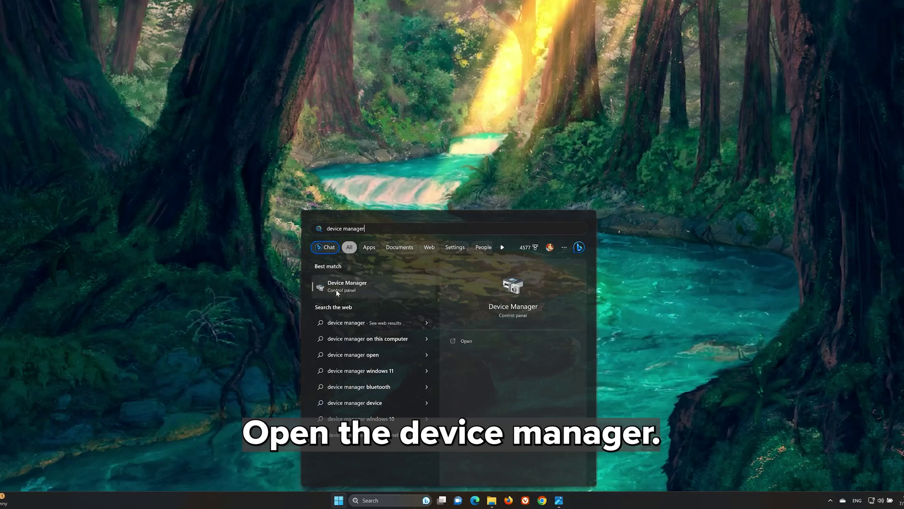
pyautogui.click(362, 287)
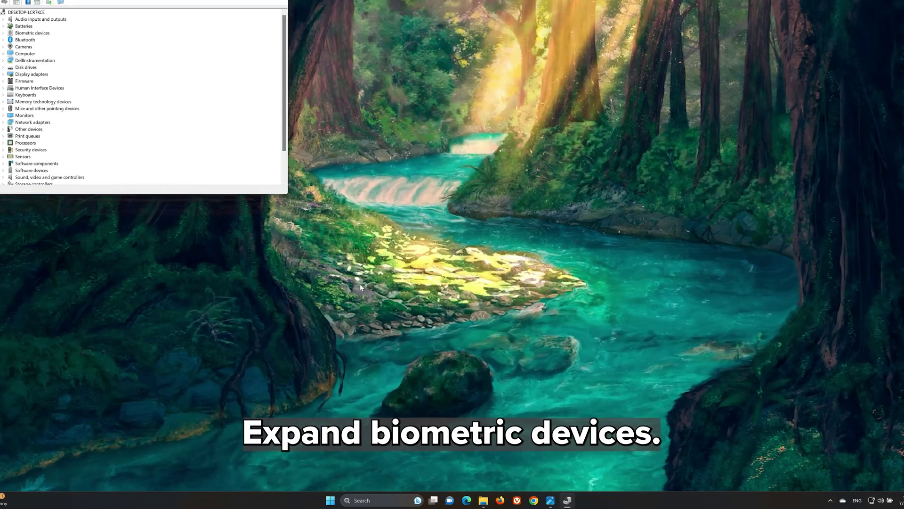
pyautogui.moveTo(136, 1); pyautogui.dragTo(430, 112)
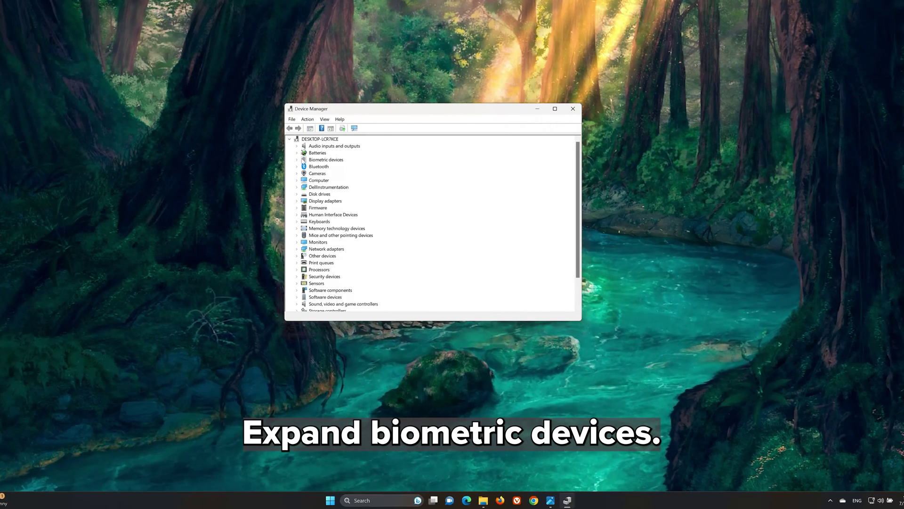
# Expand the Biometric devices category and open the properties of the Goodix fingerprint device
pyautogui.click(297, 160)
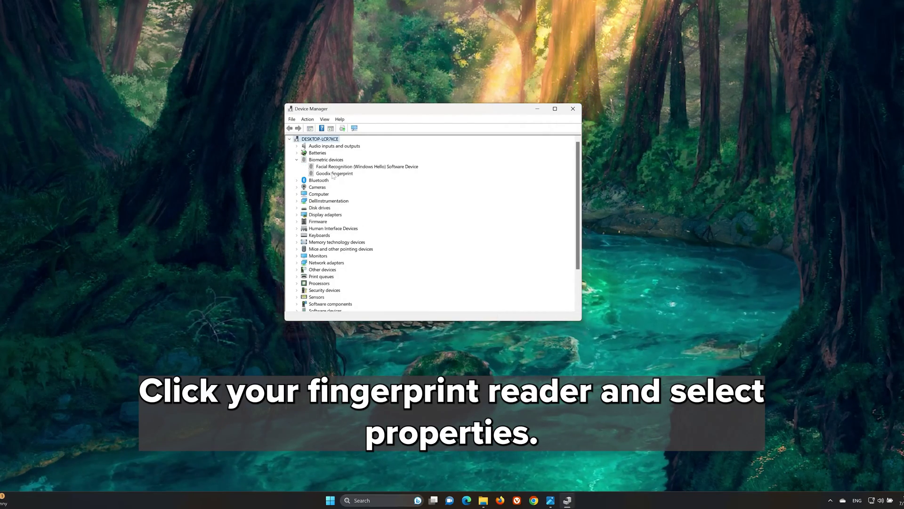
pyautogui.click(333, 174)
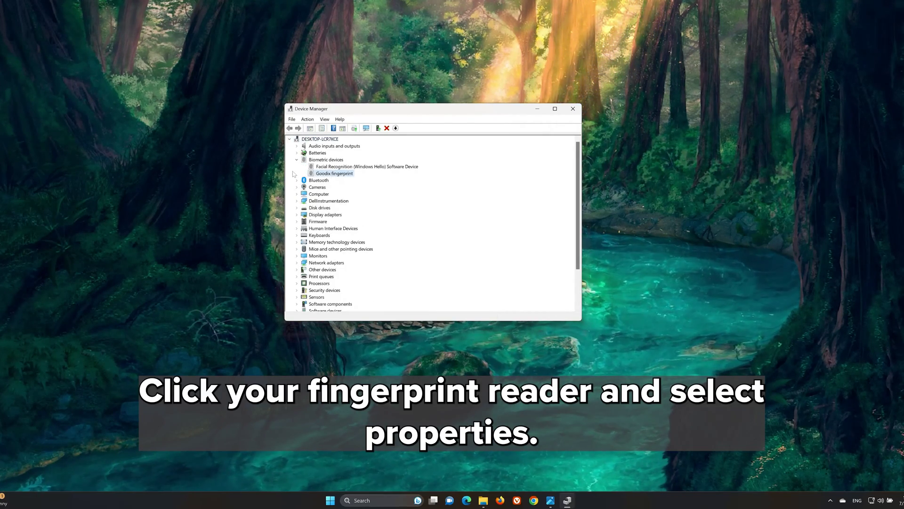
pyautogui.rightClick(333, 174)
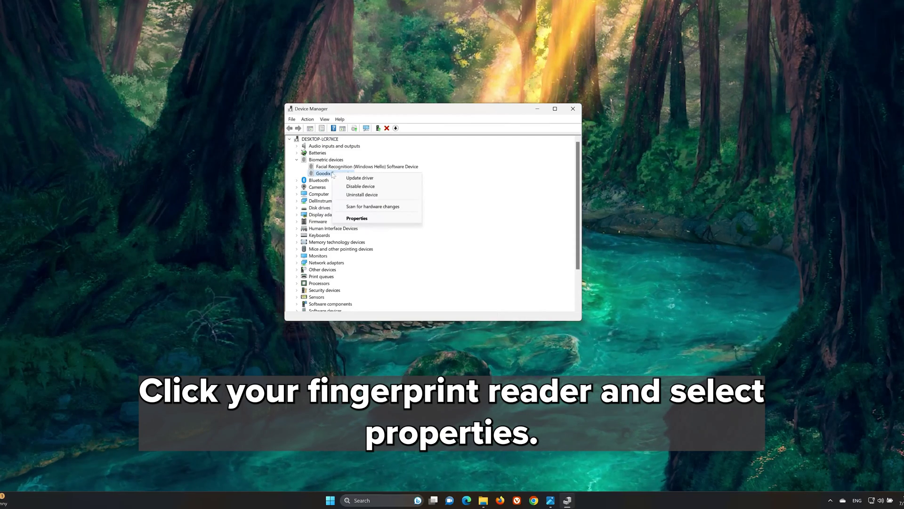
pyautogui.click(376, 220)
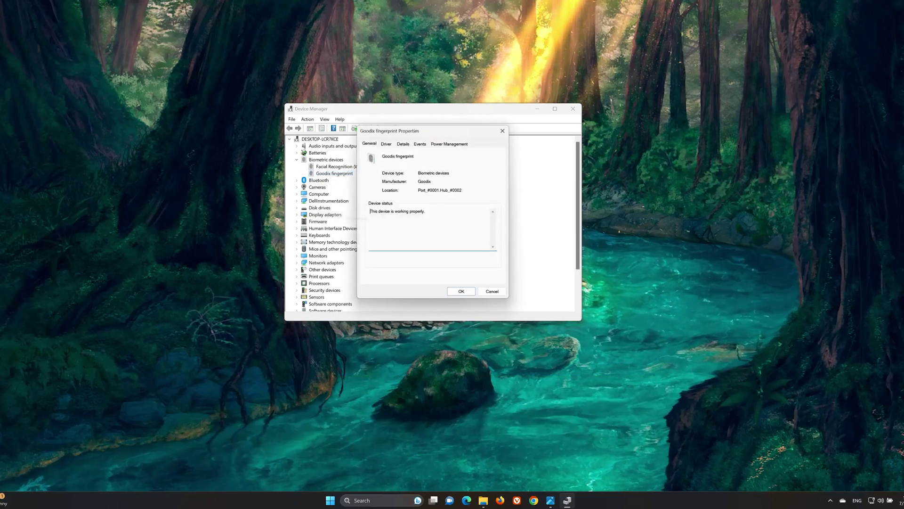
# Update the device's driver manually, picking Goodix fingerprint from the available drivers on the computer, and close Device Manager
pyautogui.click(386, 143)
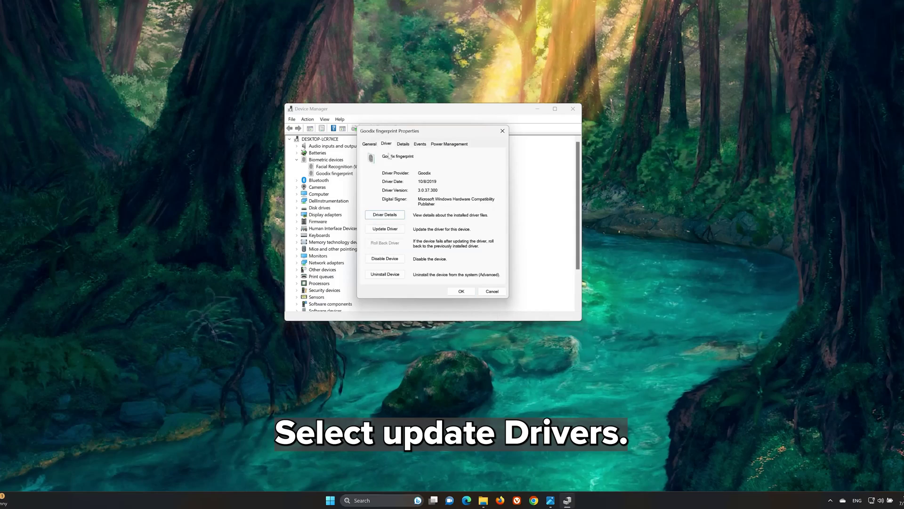
pyautogui.click(382, 232)
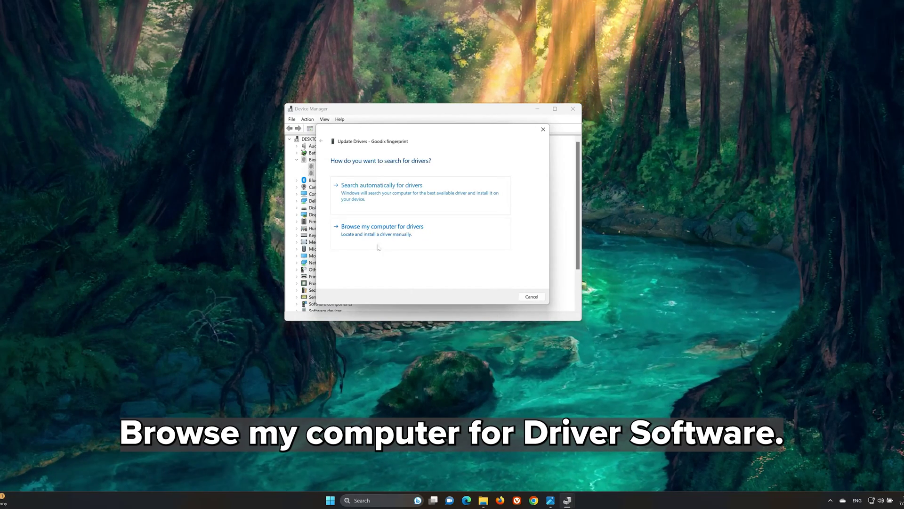
pyautogui.click(392, 241)
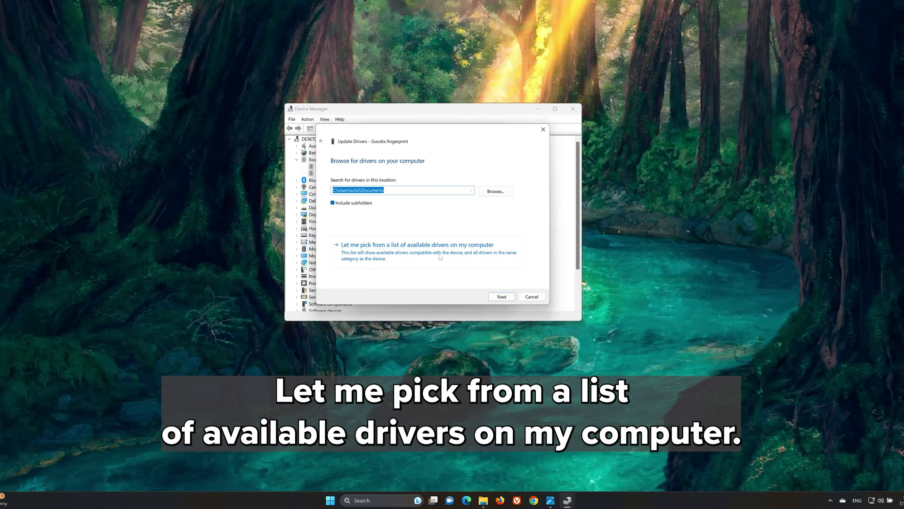
pyautogui.click(408, 263)
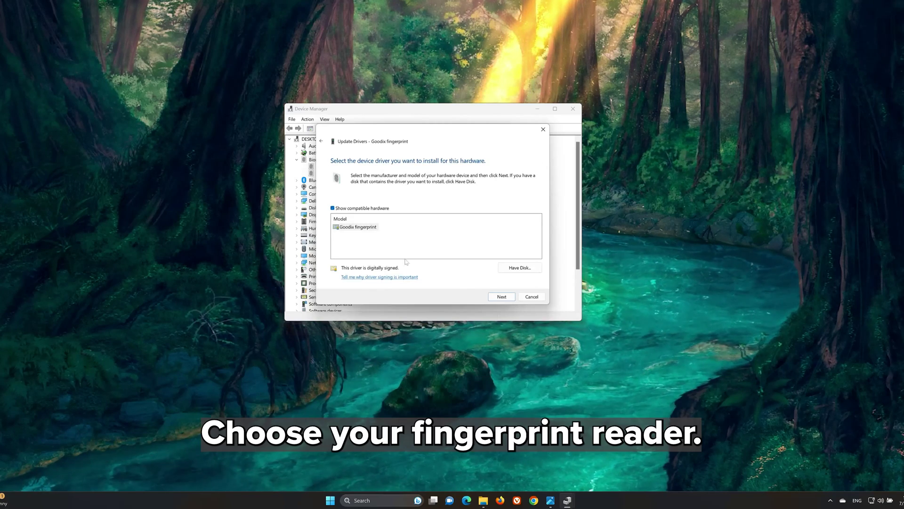
pyautogui.click(363, 229)
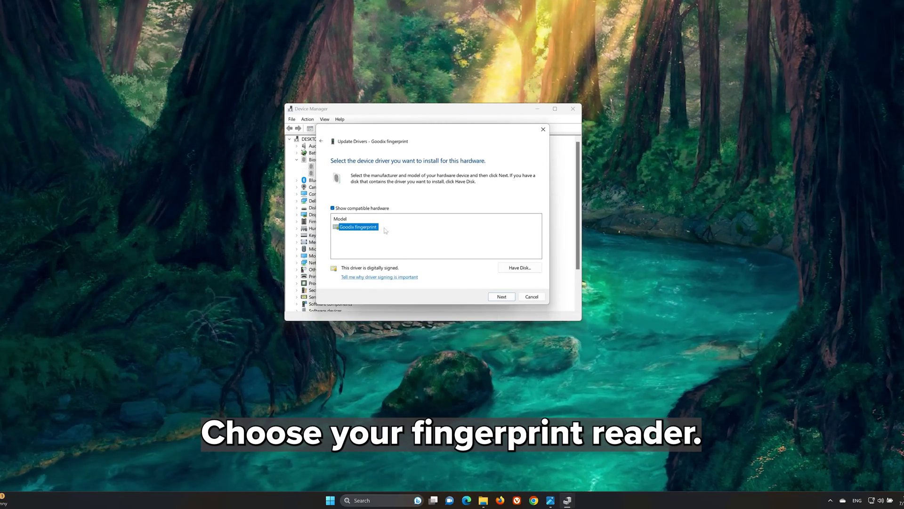
pyautogui.click(505, 298)
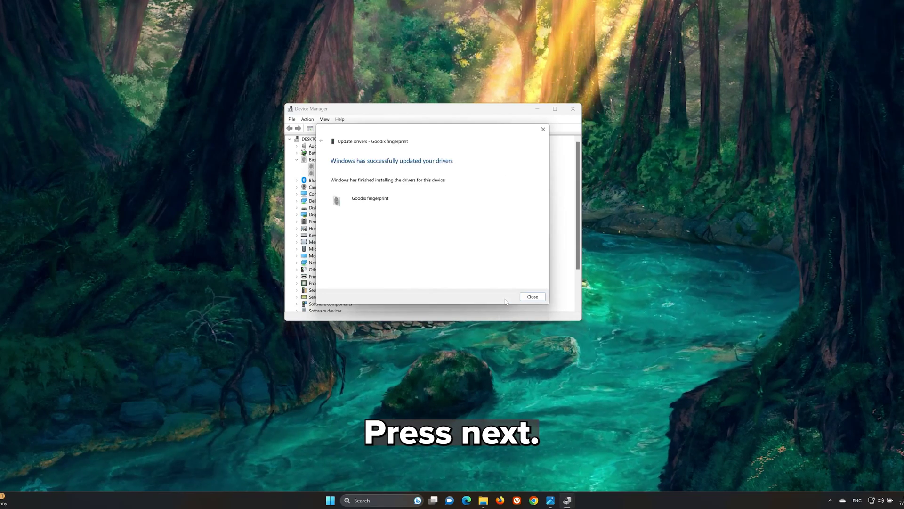
pyautogui.click(533, 297)
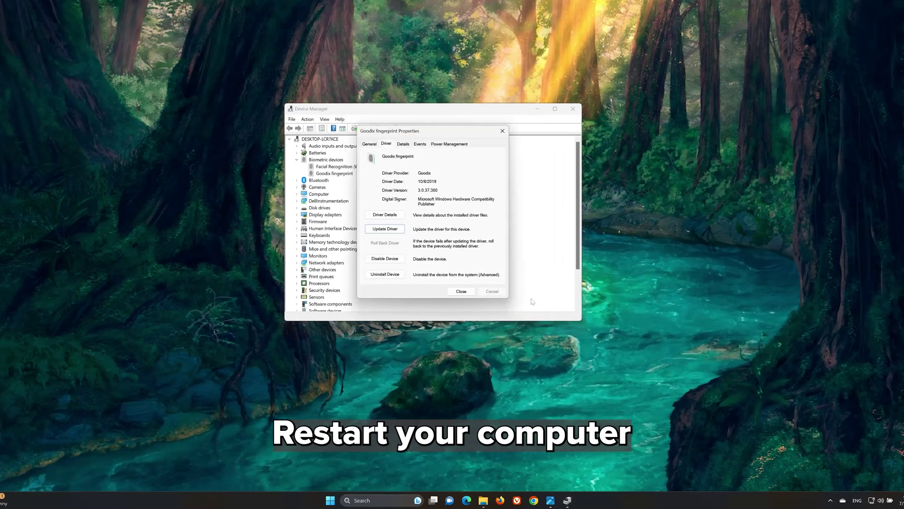
pyautogui.click(461, 291)
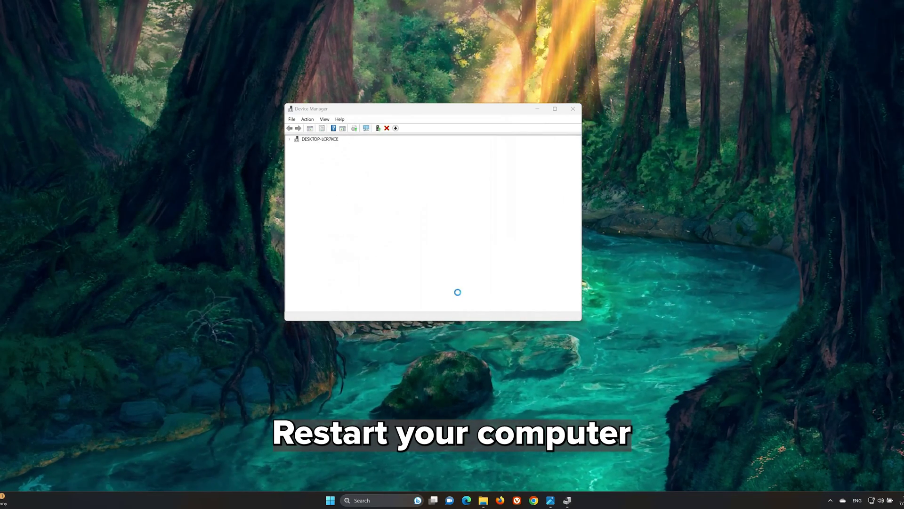
pyautogui.click(574, 109)
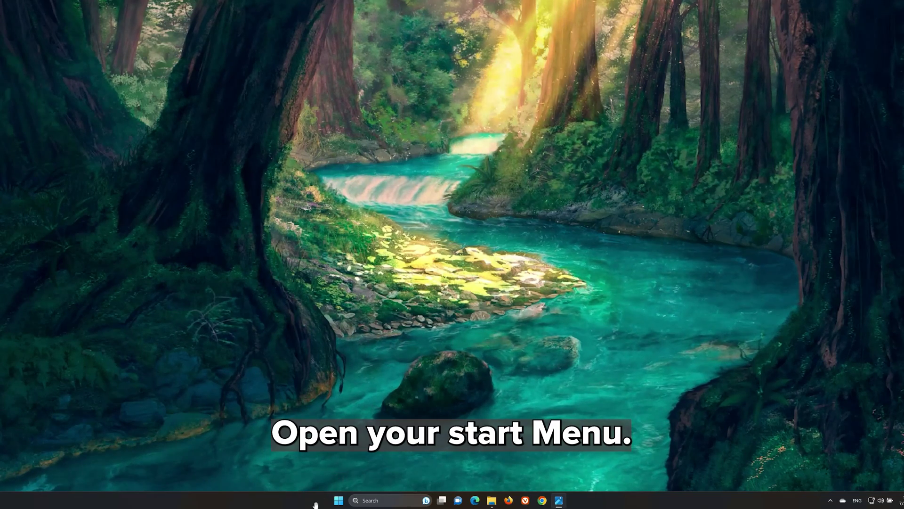
# Reopen Device Manager in the middle of the desktop and expand the Biometric devices category
pyautogui.click(340, 501)
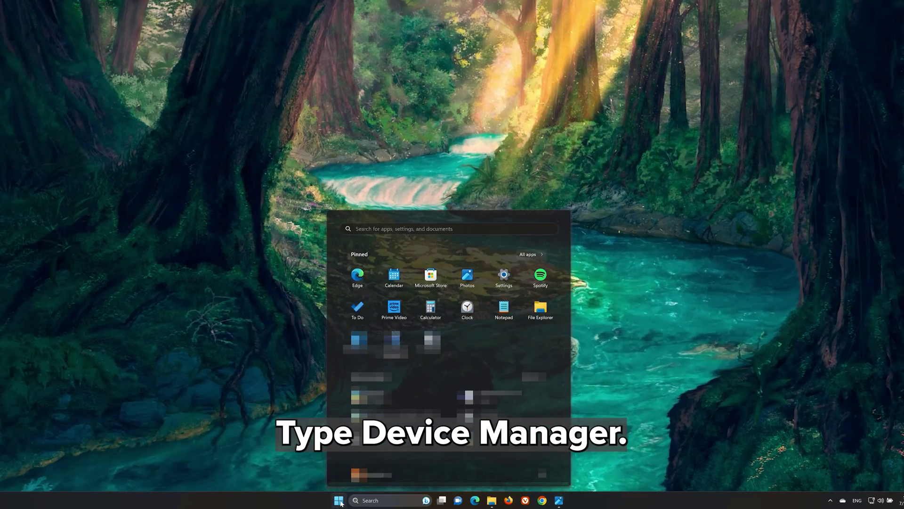
pyautogui.write('device manager')
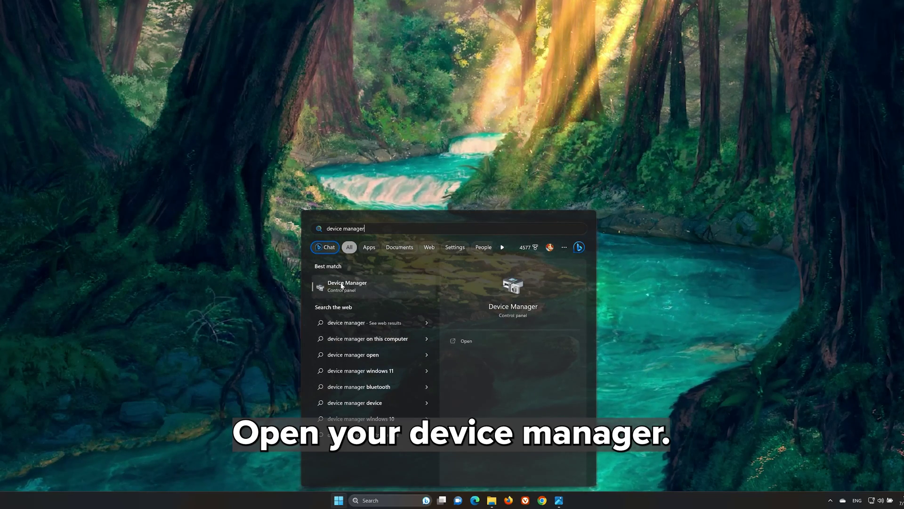
pyautogui.click(380, 282)
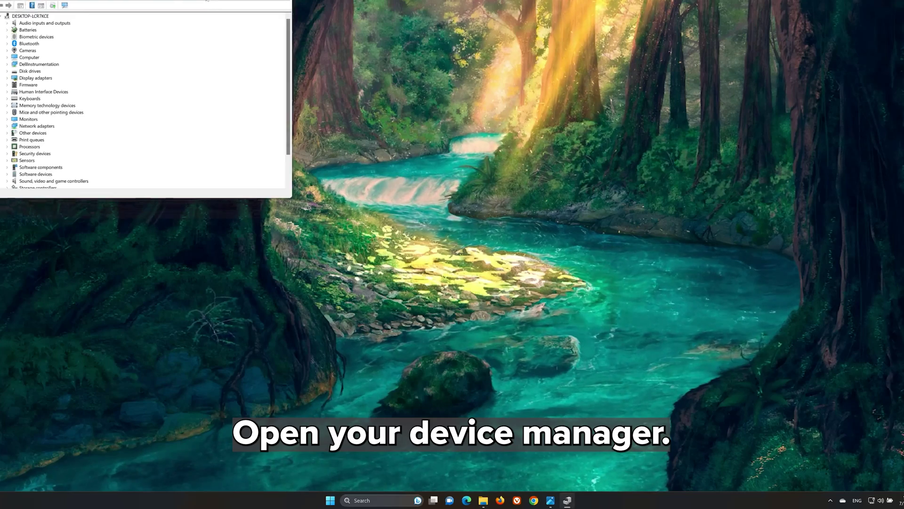
pyautogui.moveTo(204, 1); pyautogui.dragTo(496, 109)
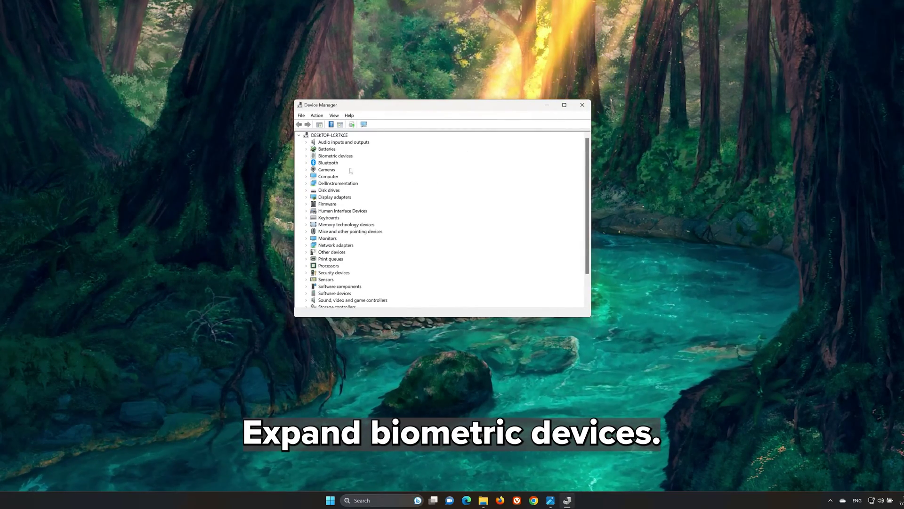
pyautogui.click(306, 156)
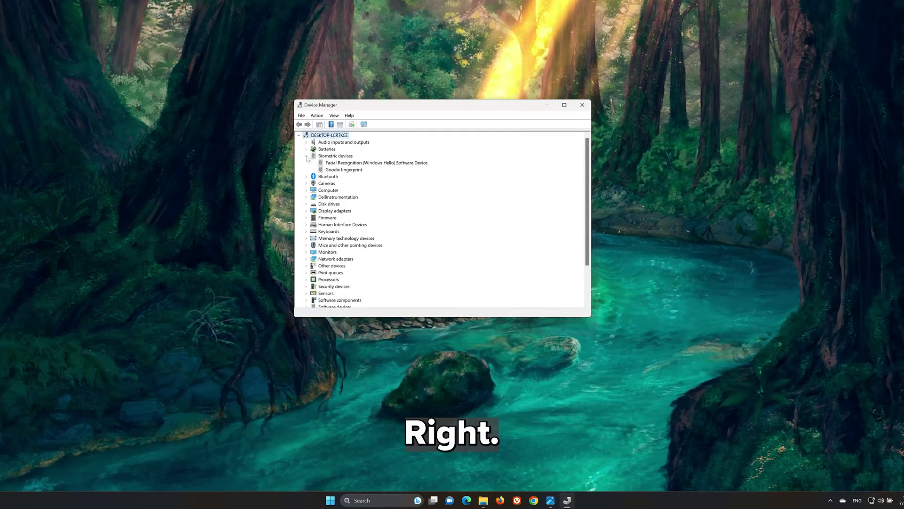
# Open the properties of the Goodix fingerprint device and display its driver options
pyautogui.click(341, 171)
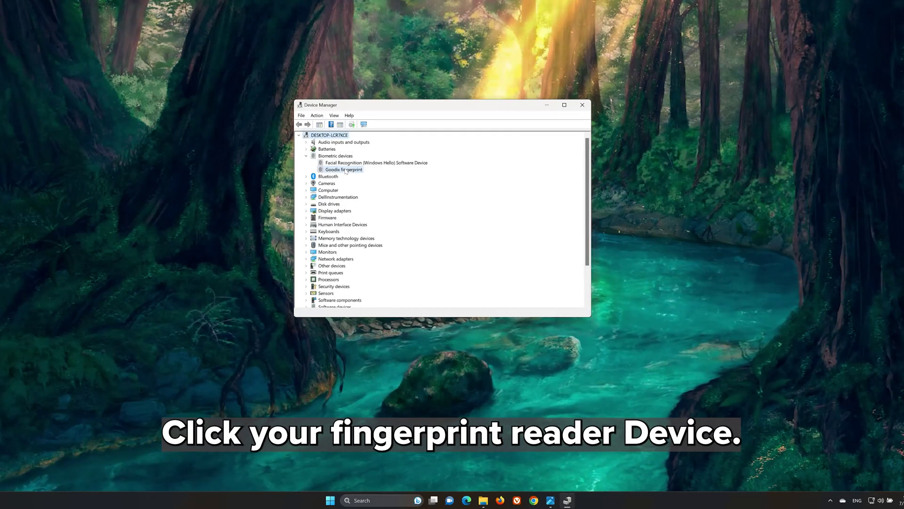
pyautogui.rightClick(344, 169)
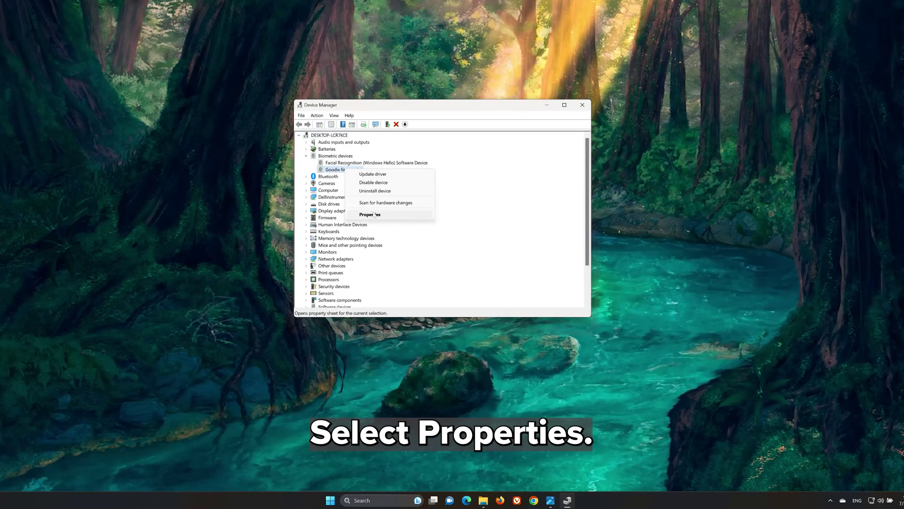
pyautogui.click(382, 216)
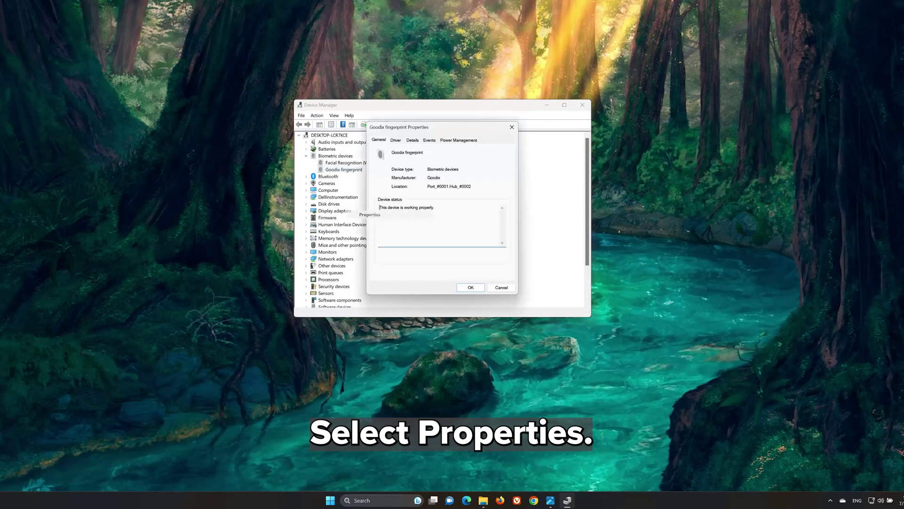
pyautogui.click(398, 141)
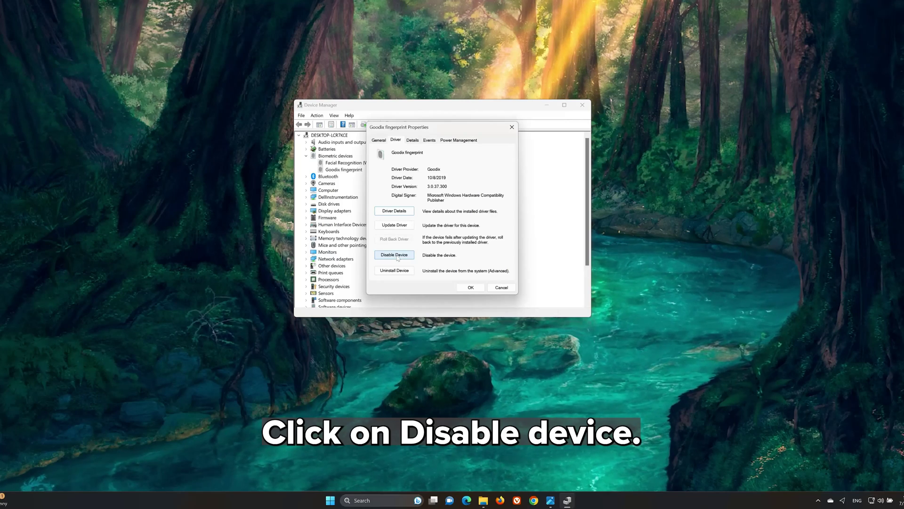
# Restart the fingerprint reader by disabling the device and enabling it again, and close its properties
pyautogui.click(398, 256)
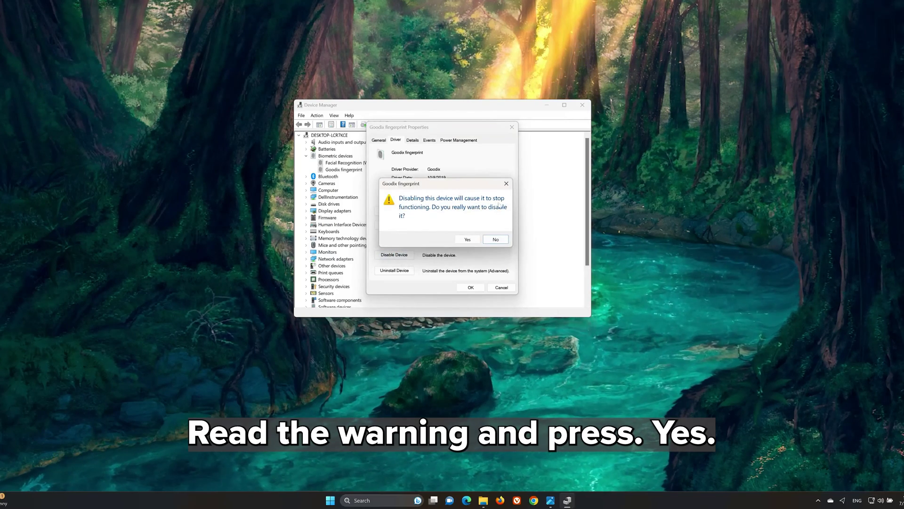
pyautogui.click(469, 242)
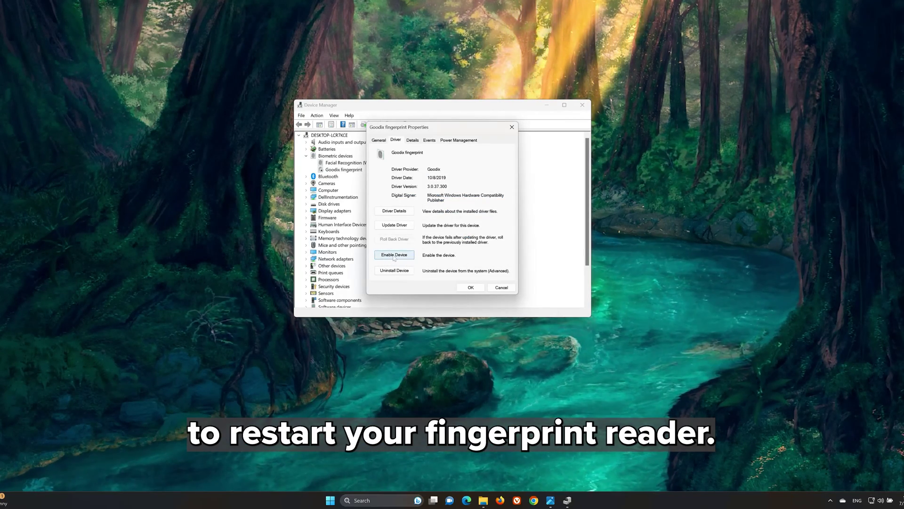
pyautogui.click(394, 255)
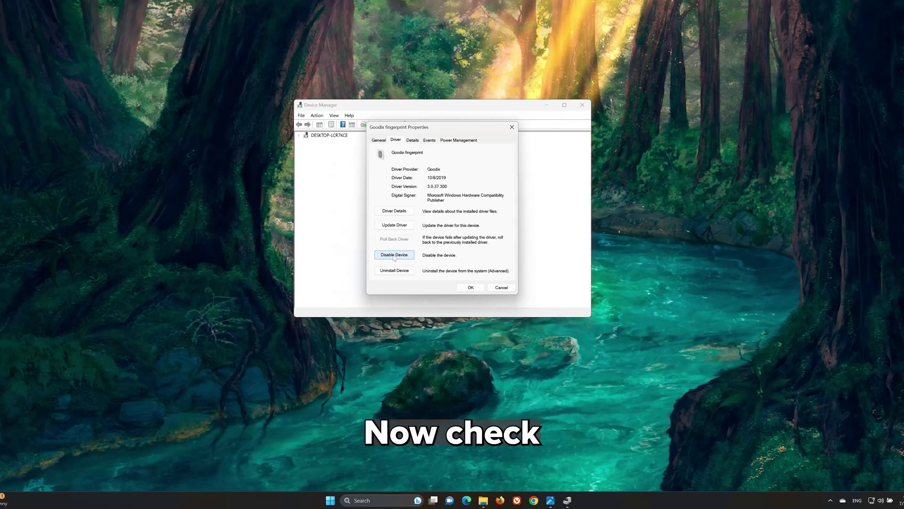
pyautogui.click(471, 288)
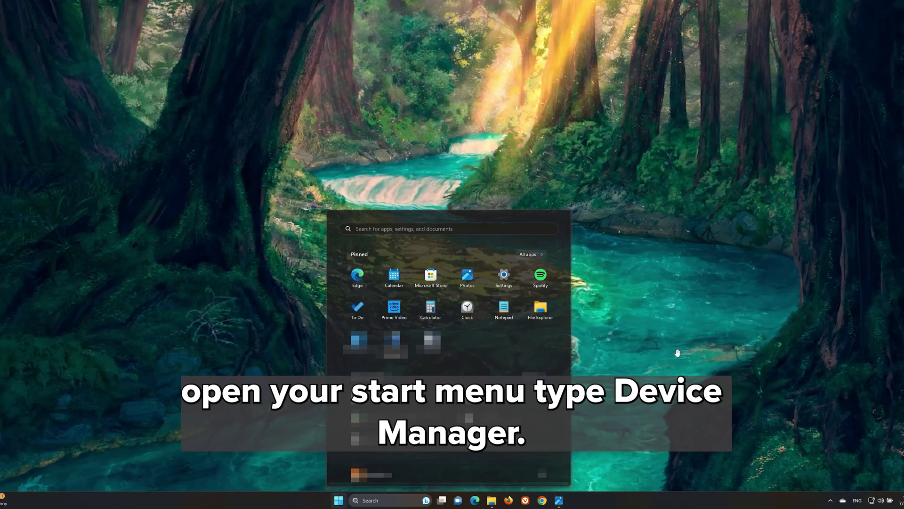
# Search for "device manager", open Device Manager in the middle of the desktop and expand the Biometric devices category
pyautogui.write('device')
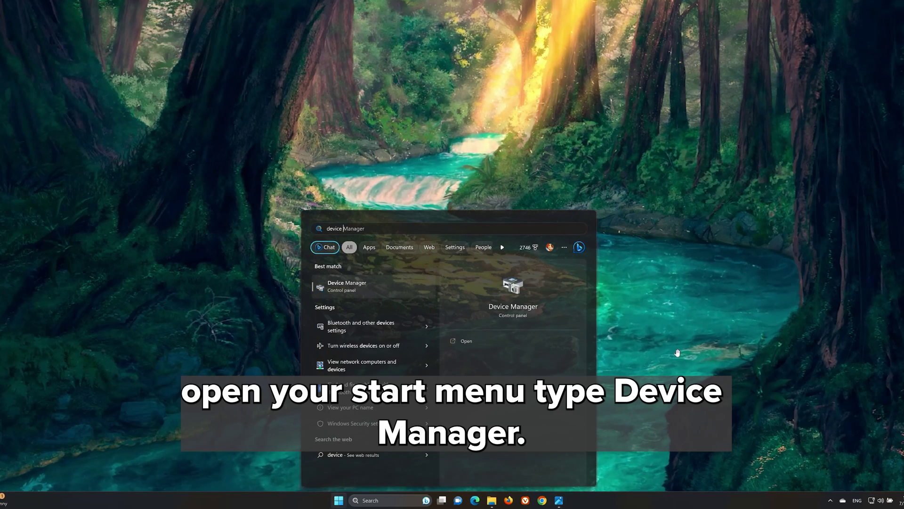
pyautogui.write(' manager')
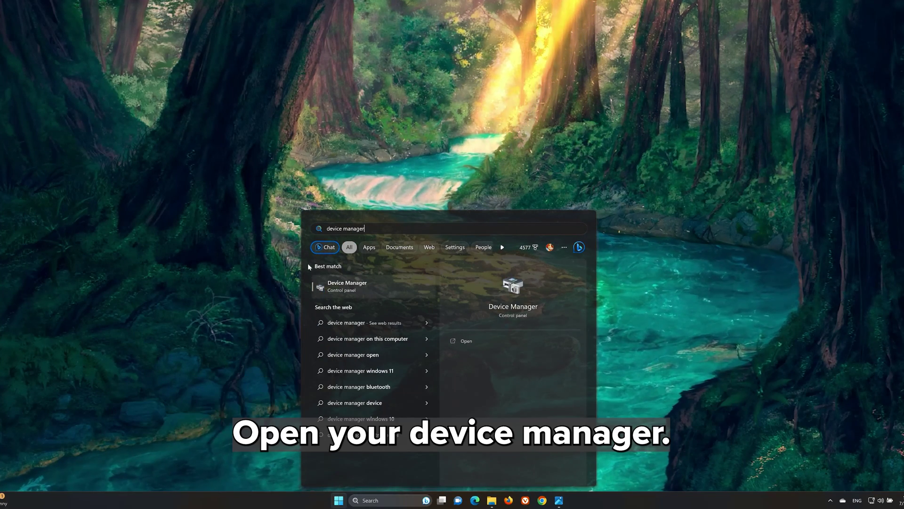
pyautogui.click(369, 283)
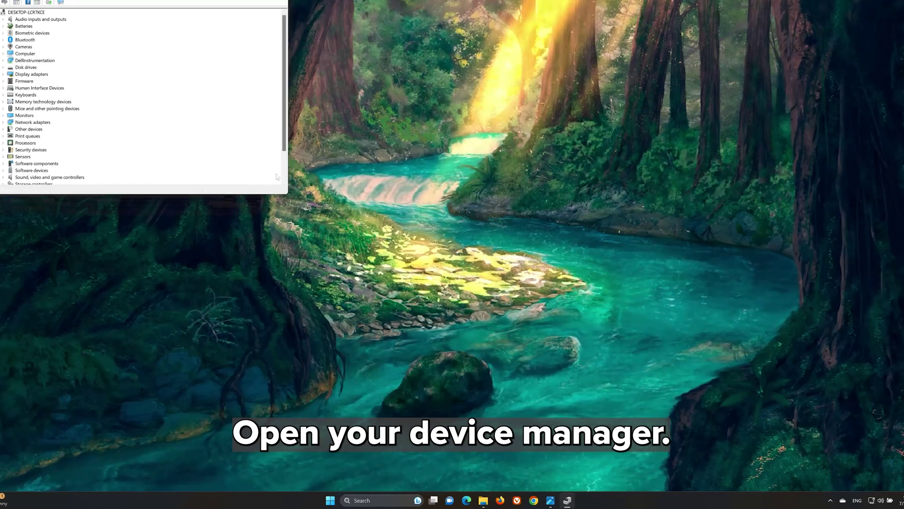
pyautogui.moveTo(190, 2); pyautogui.dragTo(476, 98)
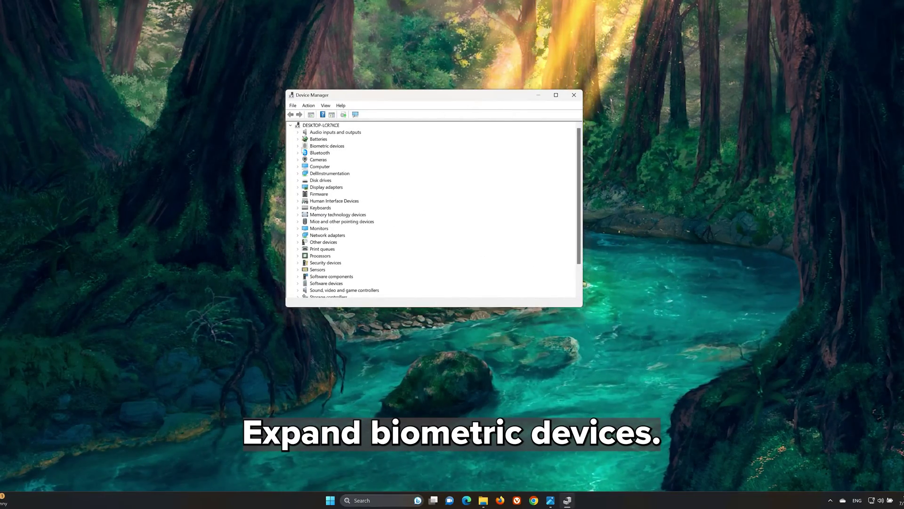
pyautogui.click(297, 146)
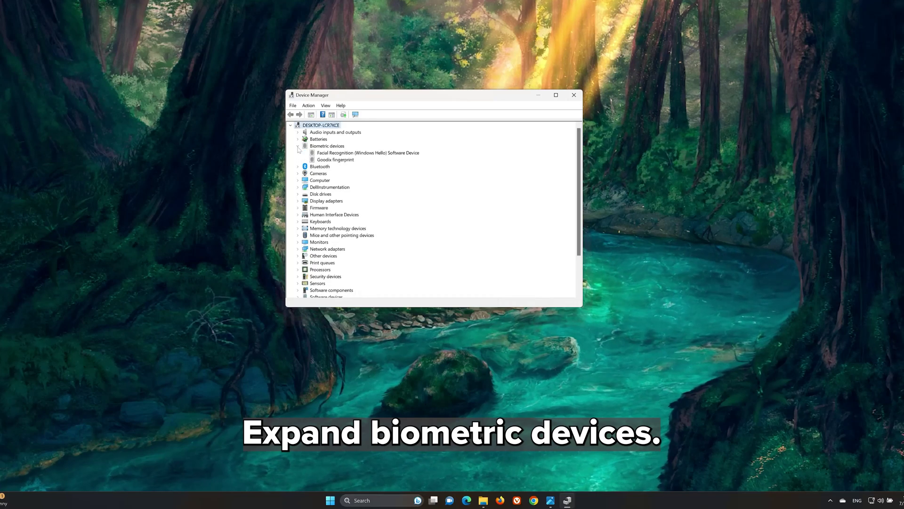
# Open the Goodix fingerprint device's properties and show its driver options
pyautogui.click(331, 161)
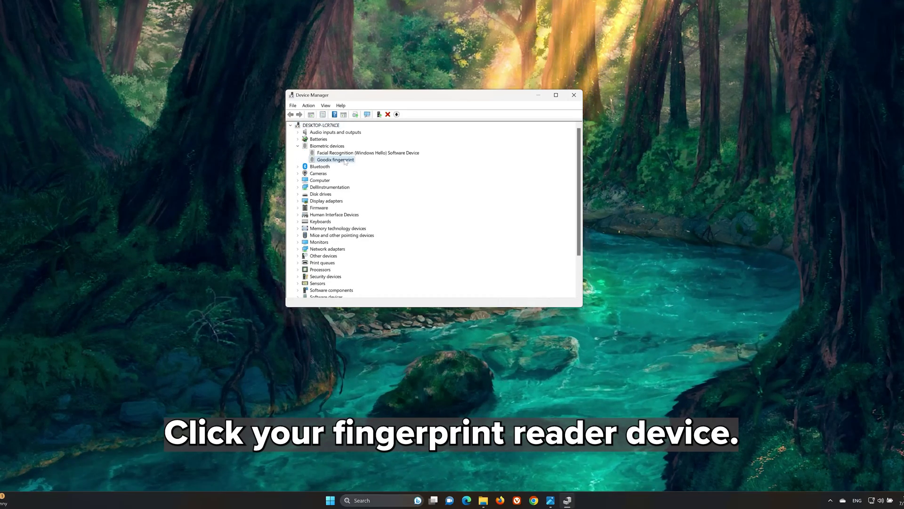
pyautogui.rightClick(331, 161)
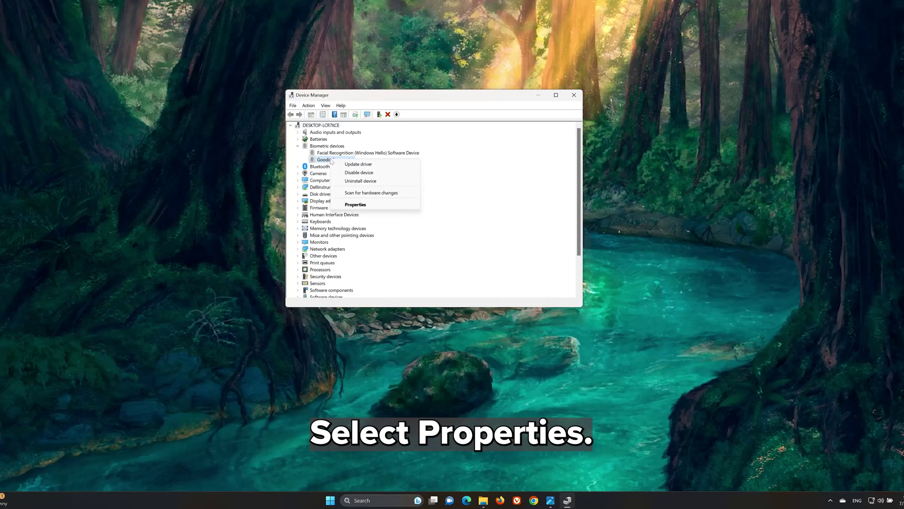
pyautogui.click(382, 205)
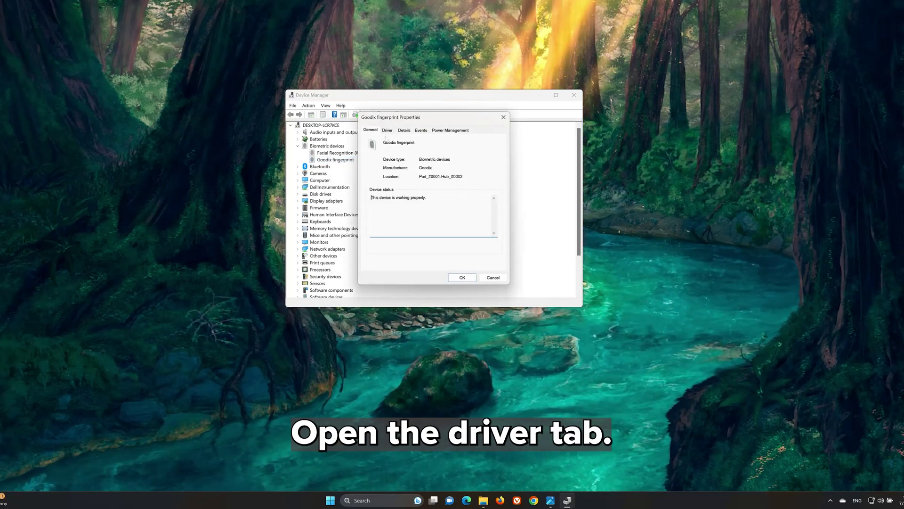
pyautogui.click(388, 131)
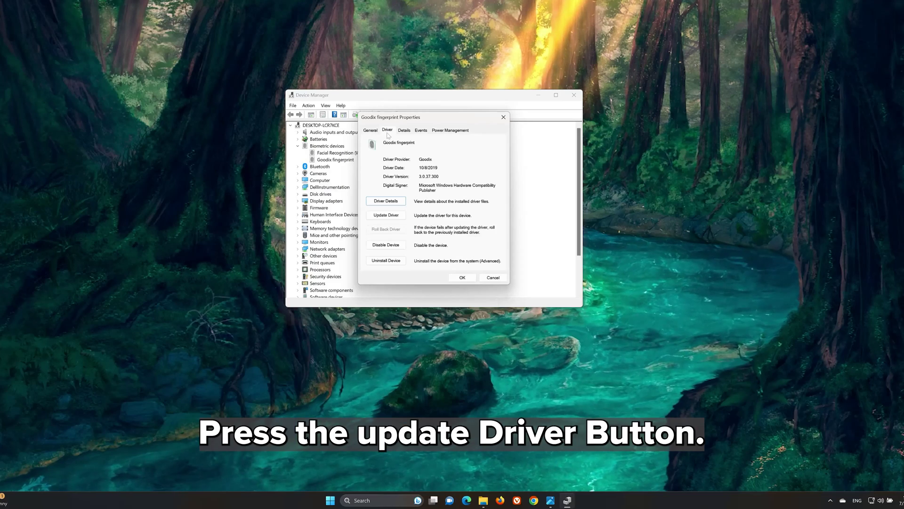
# Search automatically for an updated Goodix fingerprint driver, and continue the search on Windows Update by checking for updates
pyautogui.click(387, 215)
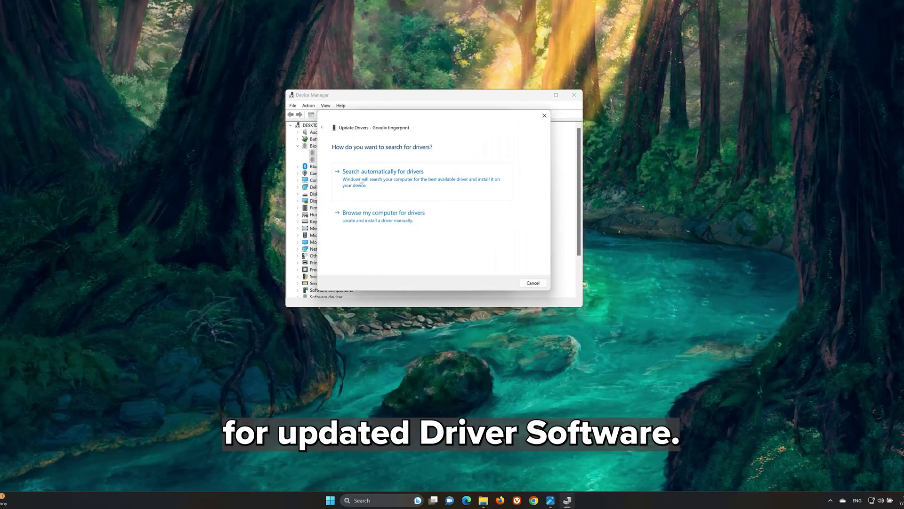
pyautogui.click(408, 184)
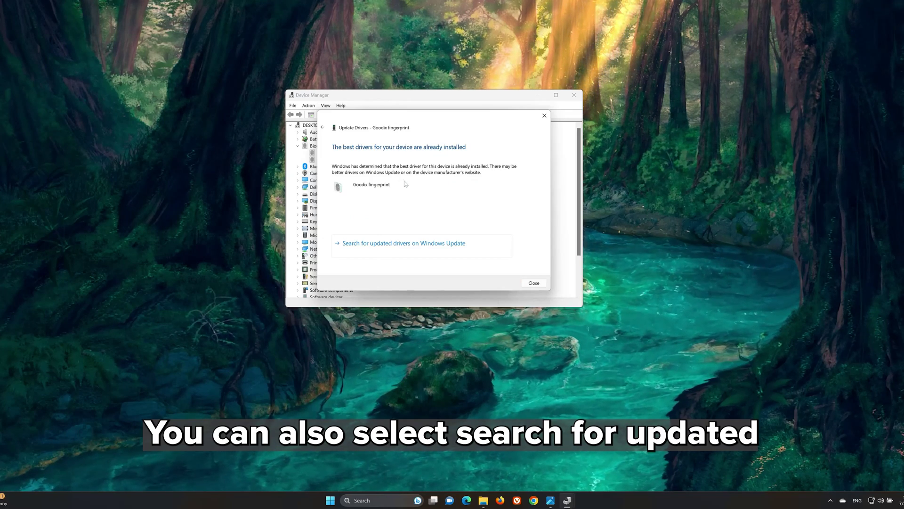
pyautogui.click(394, 253)
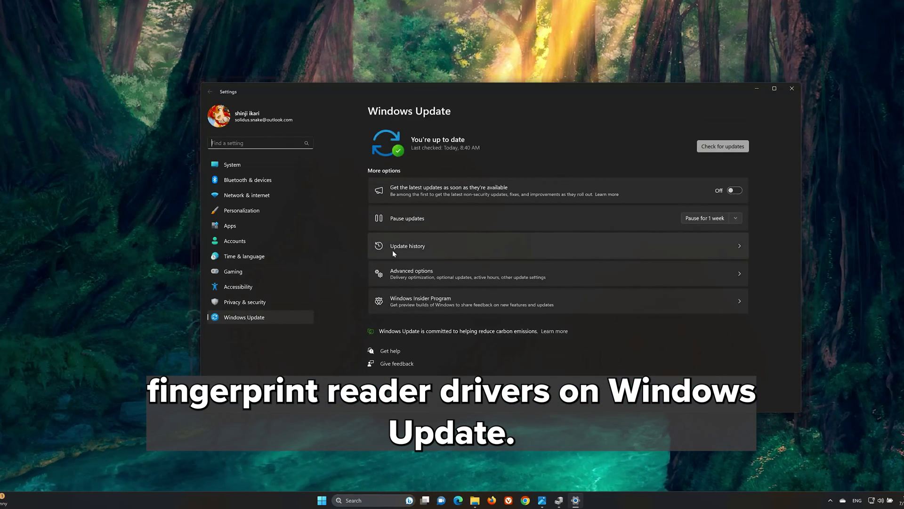
pyautogui.click(712, 145)
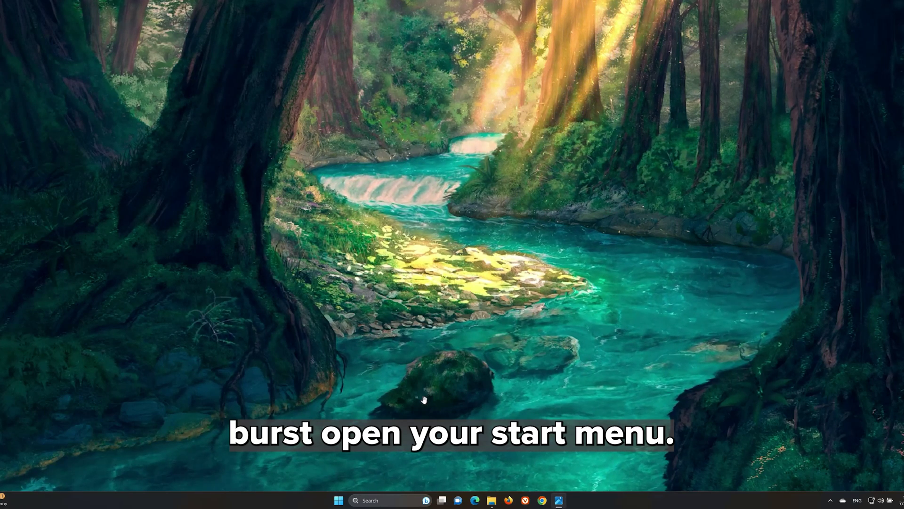
# Search for "device manager" from the desktop, reopen Device Manager and expand the Biometric devices category
pyautogui.click(339, 501)
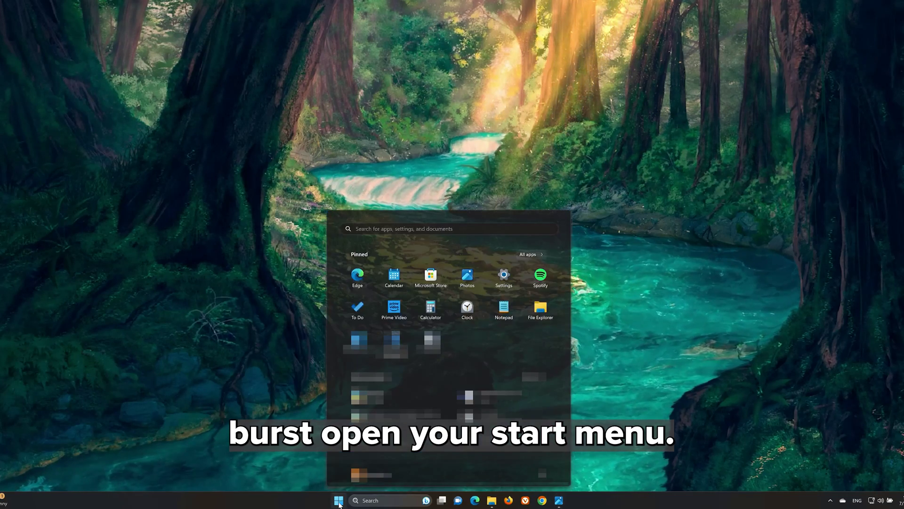
pyautogui.write('device manager')
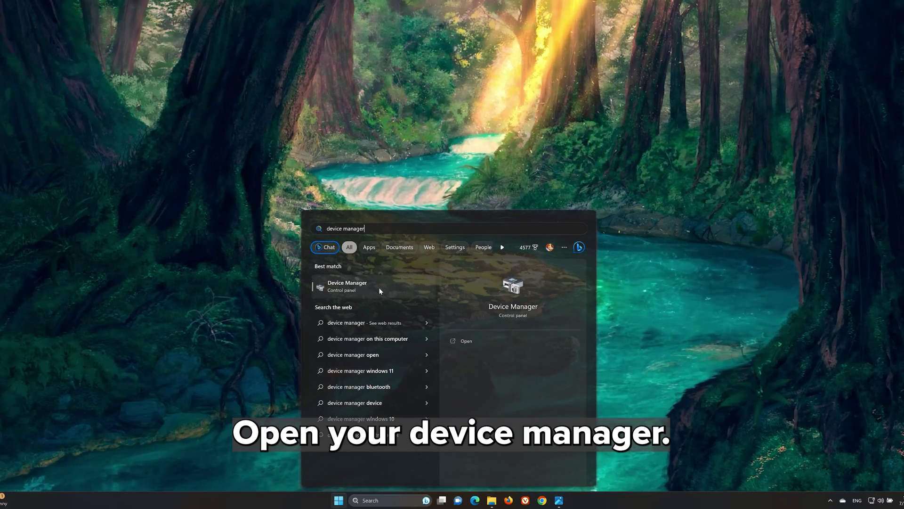
pyautogui.click(379, 287)
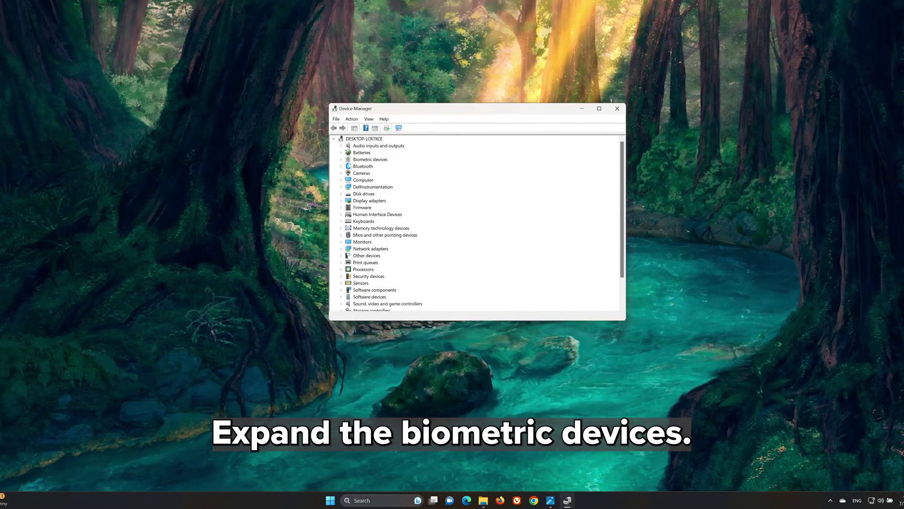
pyautogui.click(341, 160)
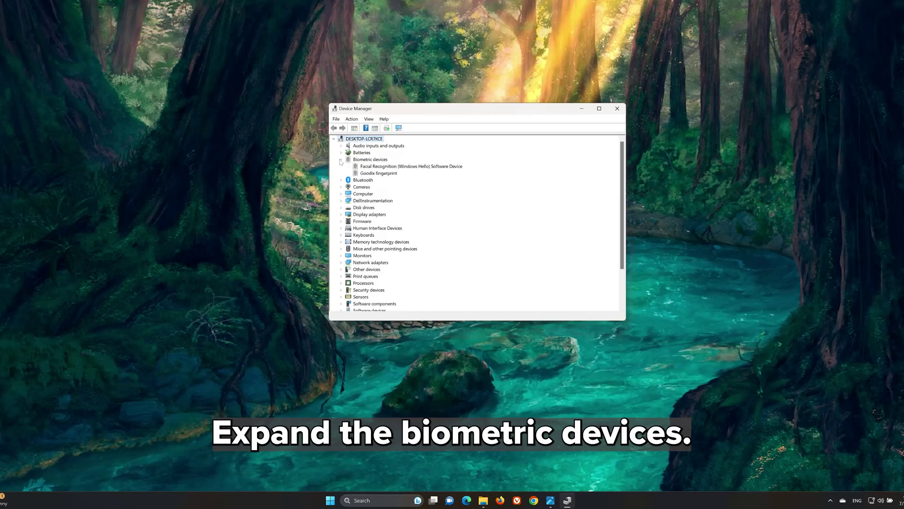
# Bring up the driver options in the properties of the Goodix fingerprint device
pyautogui.click(379, 173)
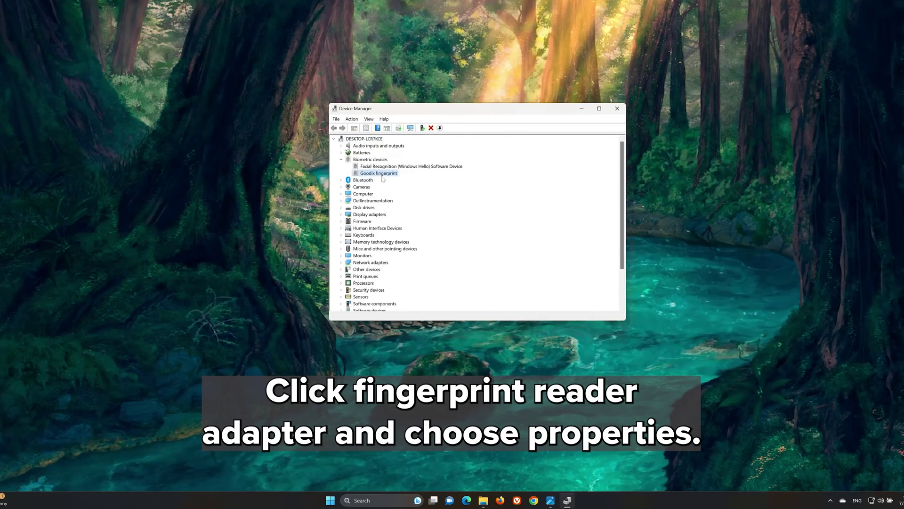
pyautogui.rightClick(382, 173)
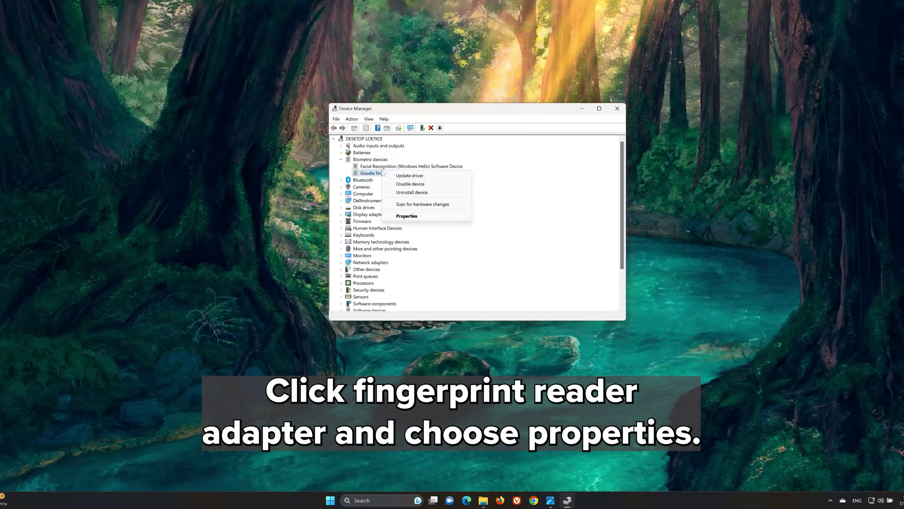
pyautogui.click(407, 216)
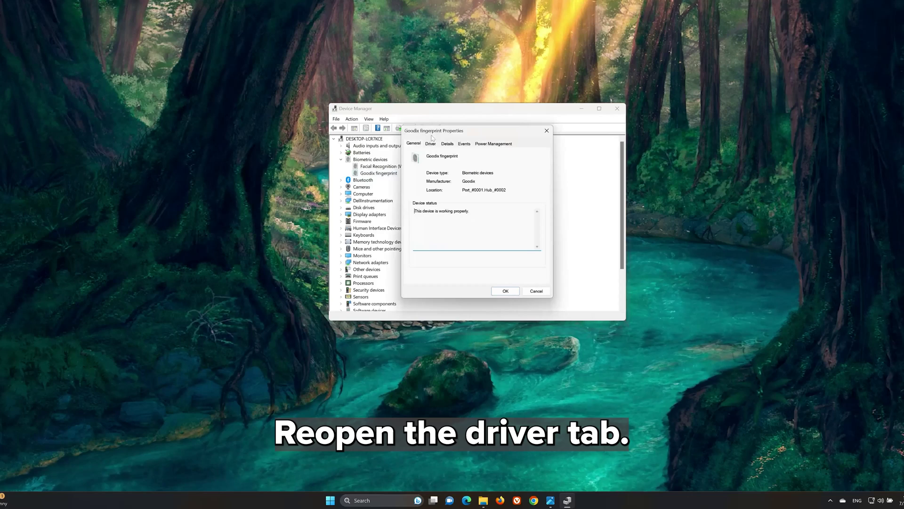
pyautogui.click(433, 145)
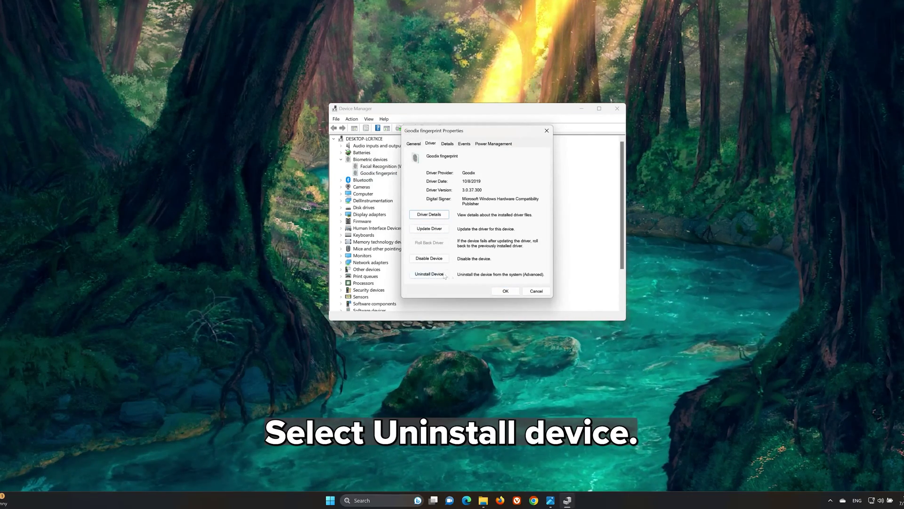
# Uninstall the Goodix fingerprint device without selecting removal of its driver, and close Device Manager
pyautogui.click(429, 274)
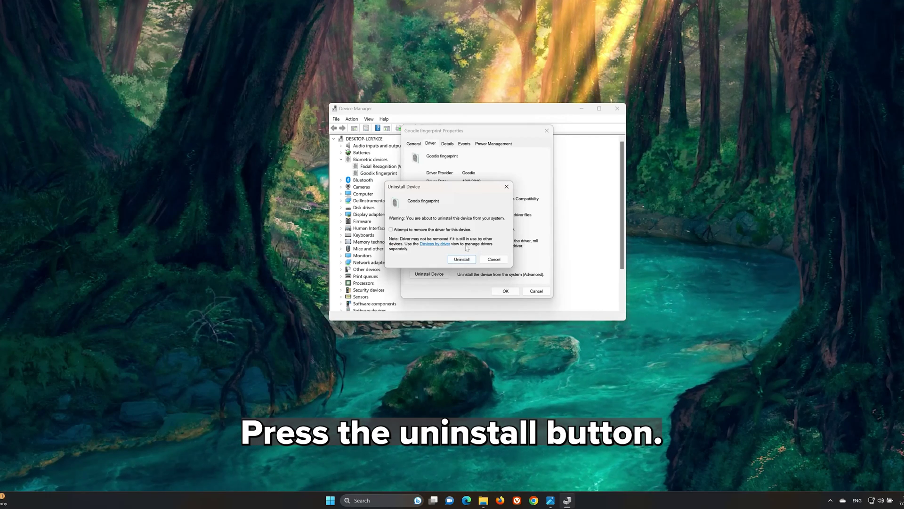
pyautogui.click(462, 260)
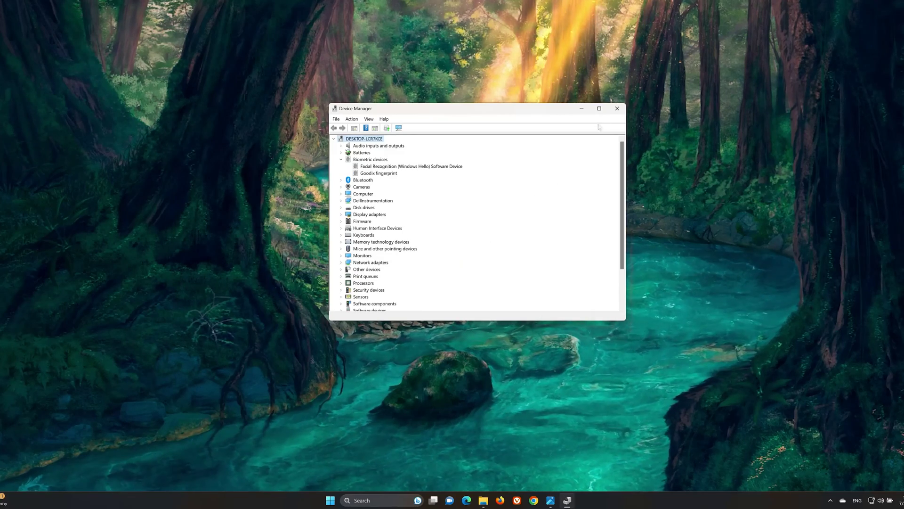
pyautogui.click(612, 110)
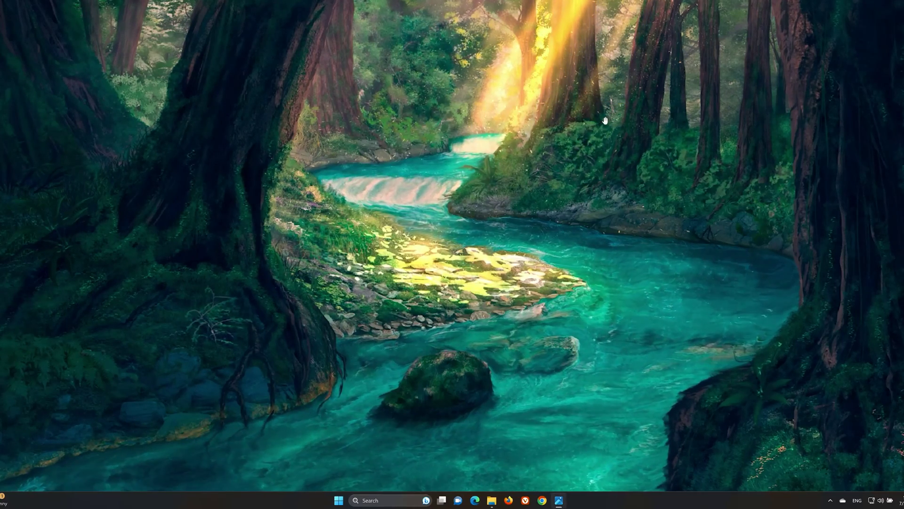